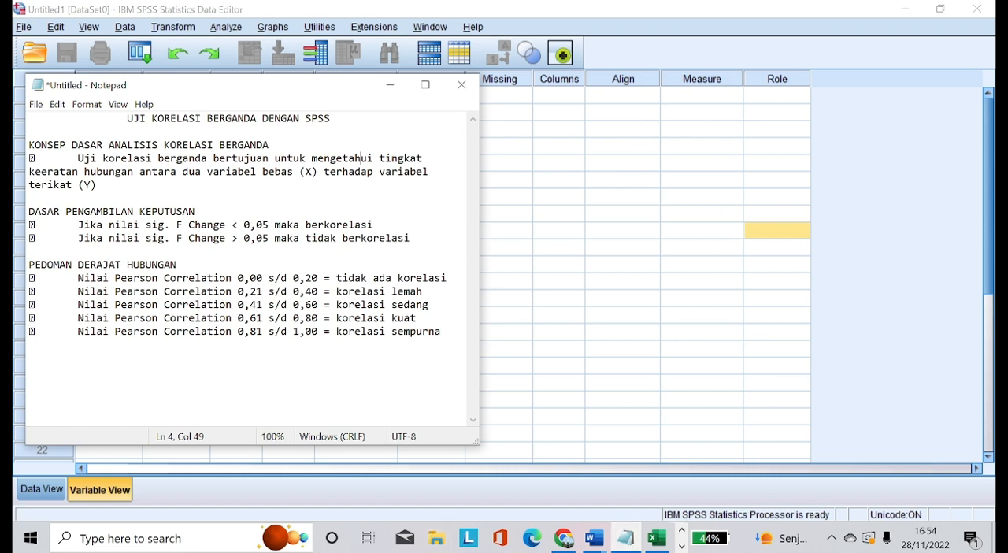
Minimize the Notepad notes and switch to Excel to review the Panjang Lengan, Kelentukan lengan and Power Smash data in Book1.
click(390, 87)
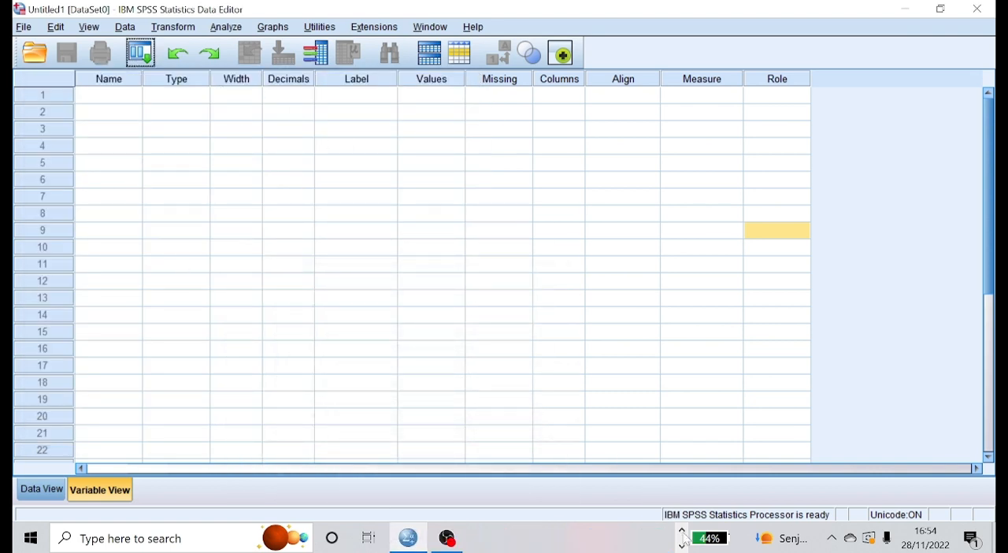
click(682, 531)
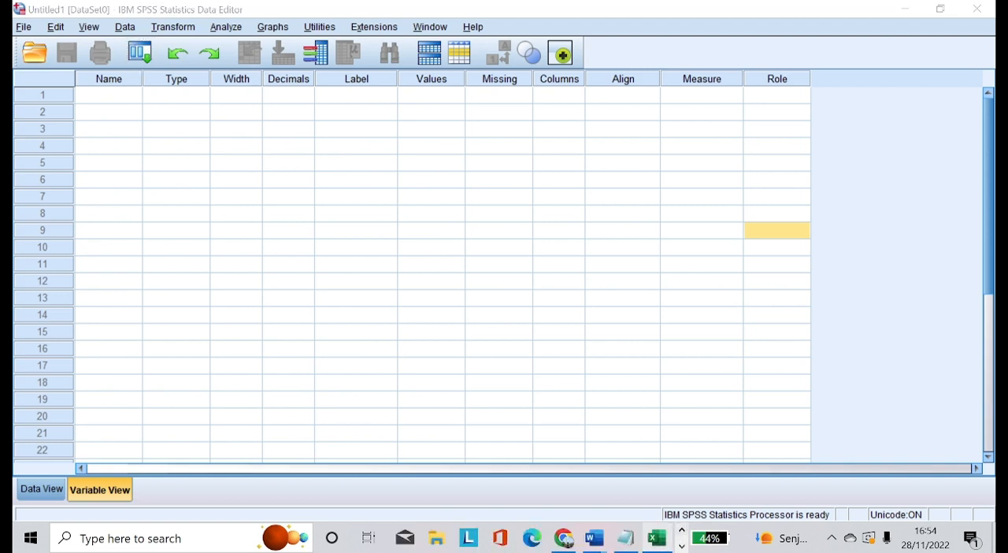
click(657, 538)
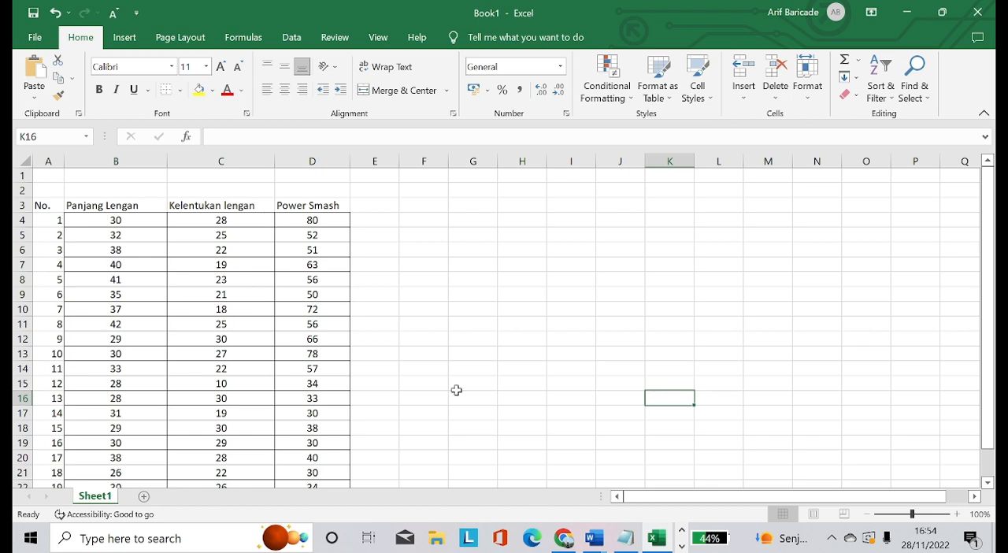
mouse_move(613, 547)
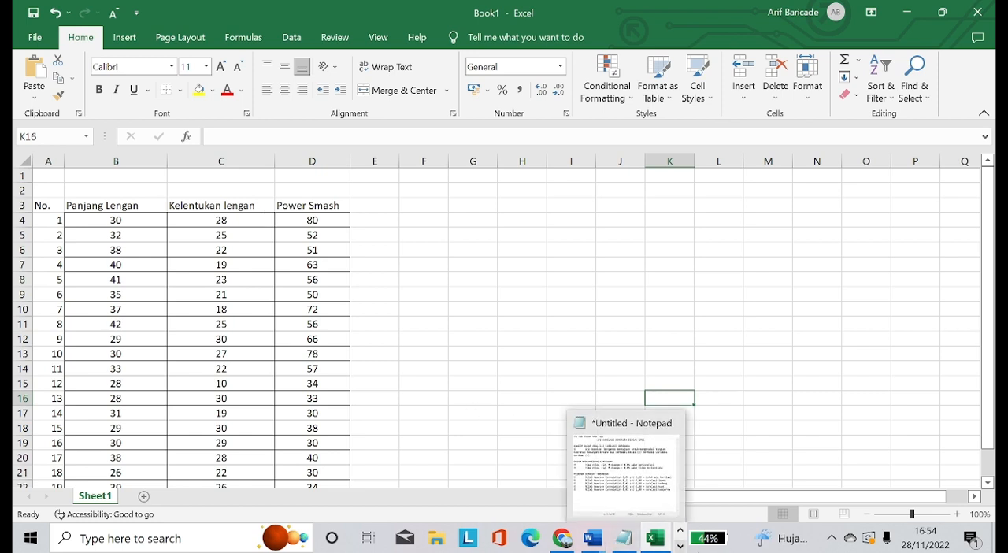
click(682, 546)
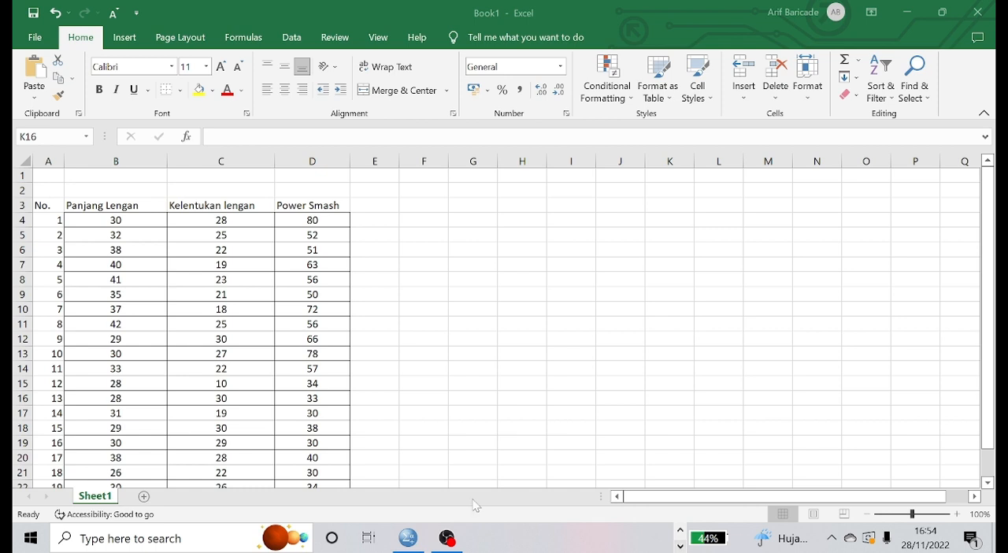
Switch back to SPSS and define three variables named X1, X2 and Y in the first three rows.
click(409, 541)
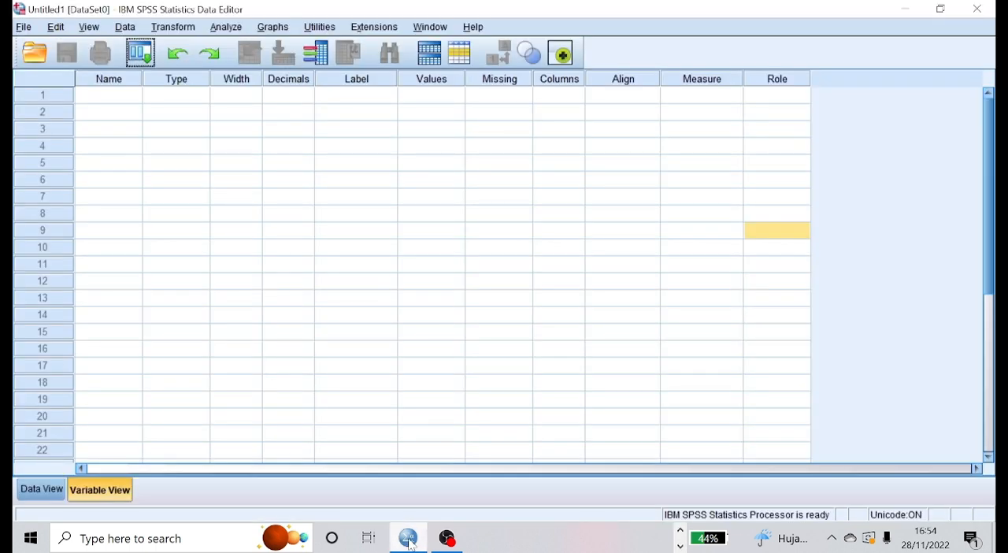
click(119, 104)
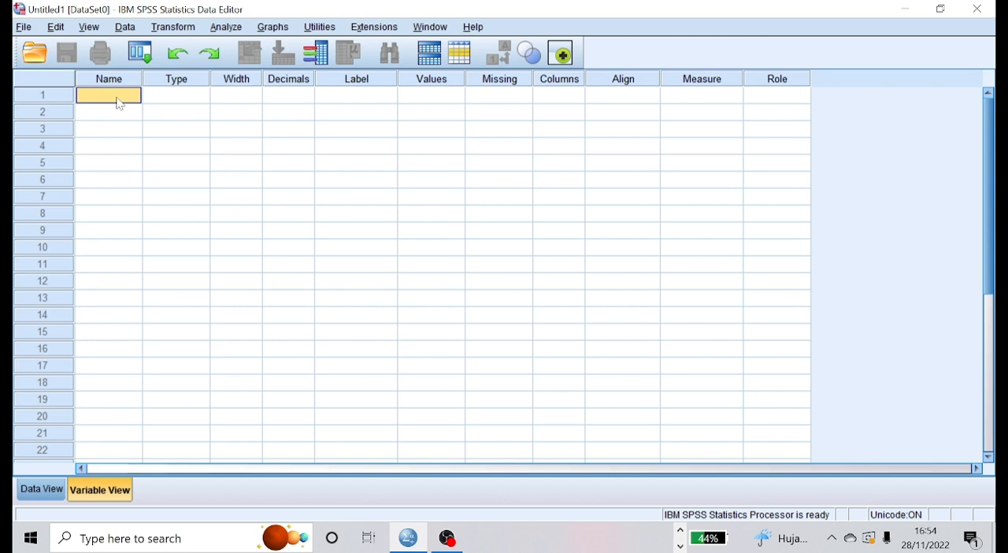
text(X1)
key(Return)
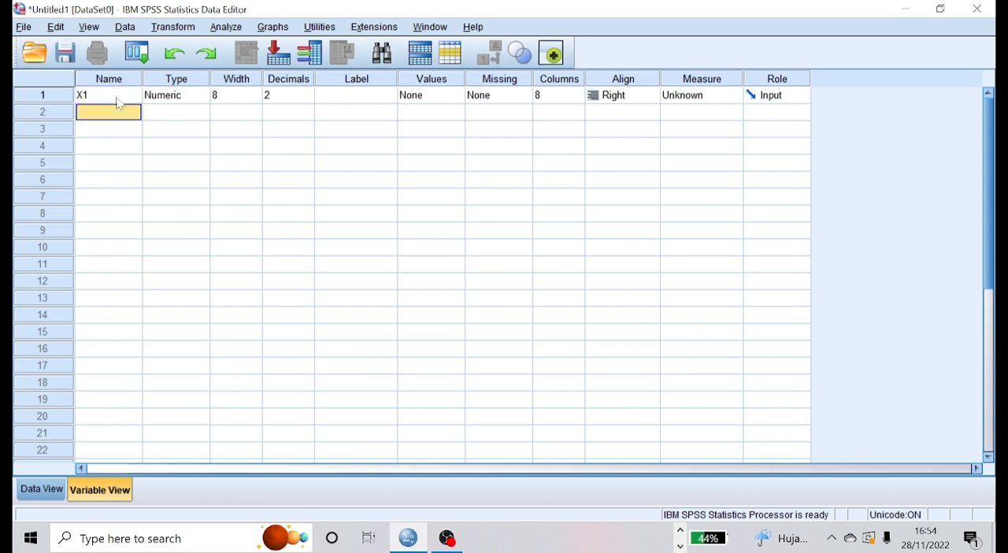
text(X2)
key(Return)
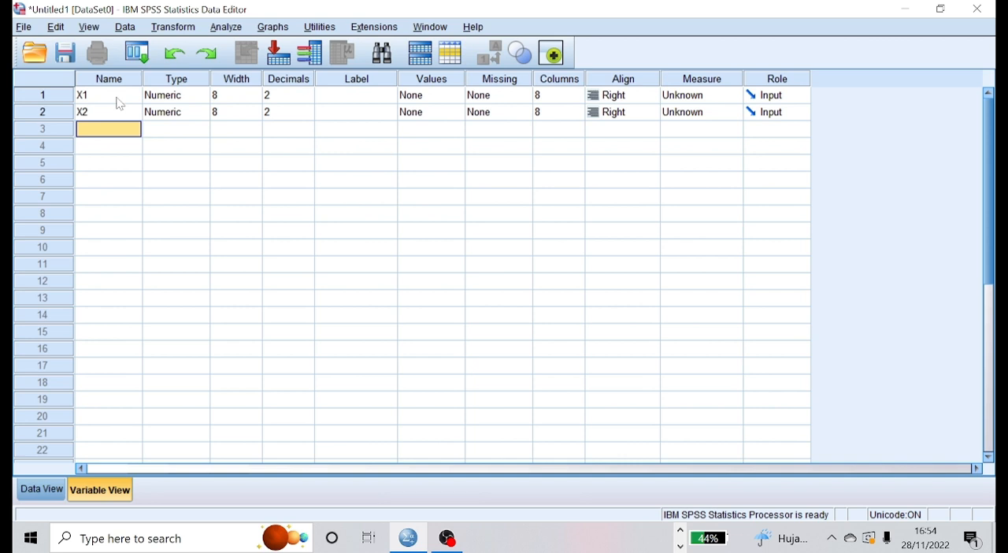
text(Y)
Label variable X1 as "Panjang Lengan".
click(360, 98)
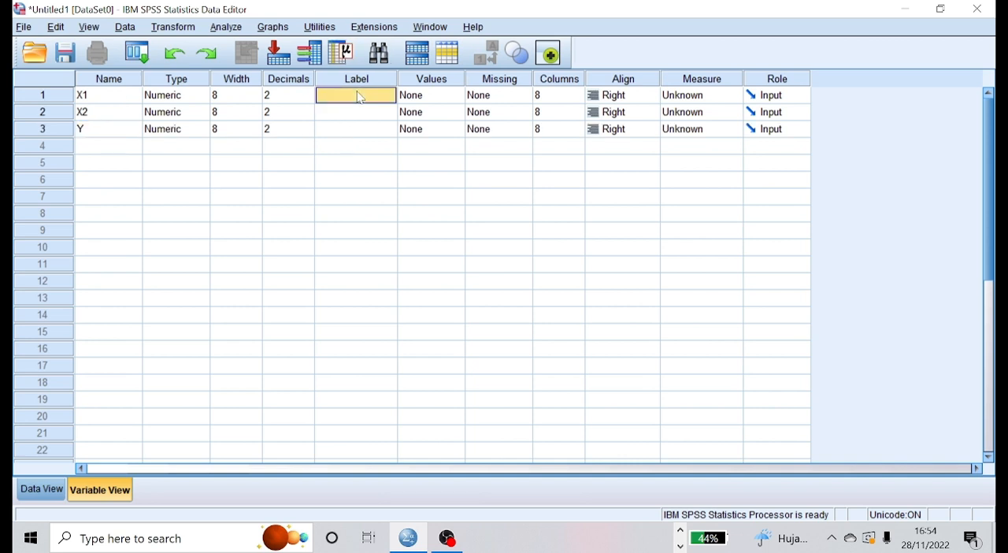
text(Panjang Lengan)
key(Return)
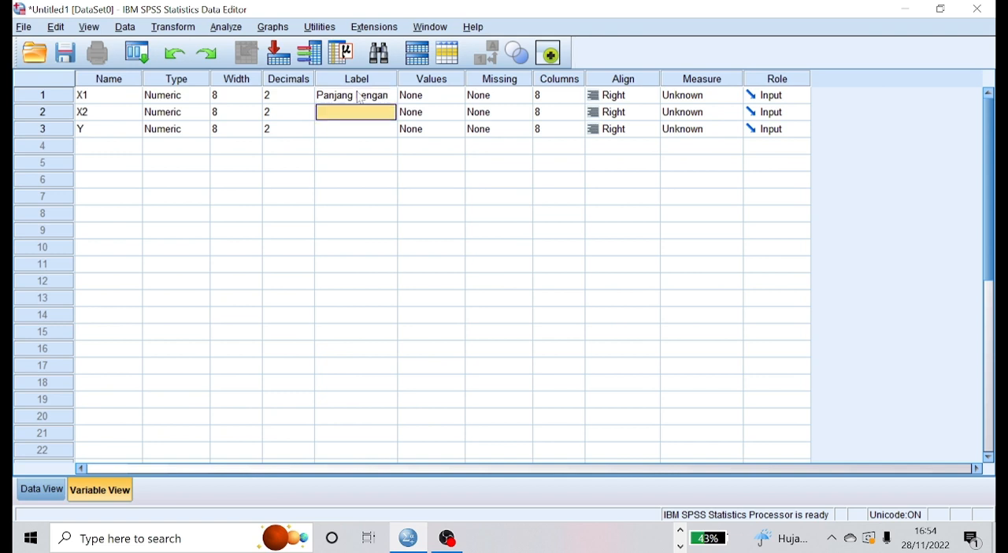
Label variable X2 as "Kelentukan Lengan".
text(K)
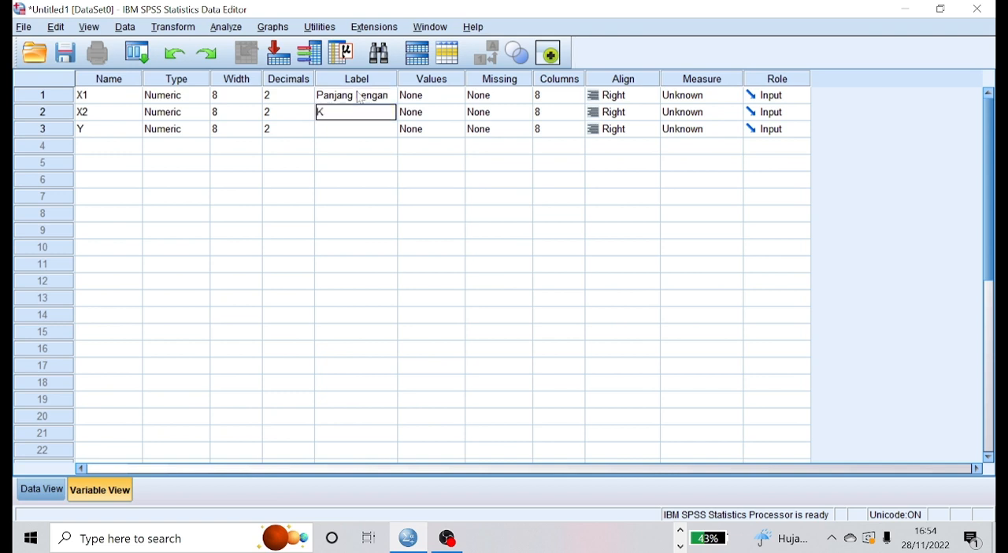
text(elentukan Lengs)
key(BackSpace)
text(an)
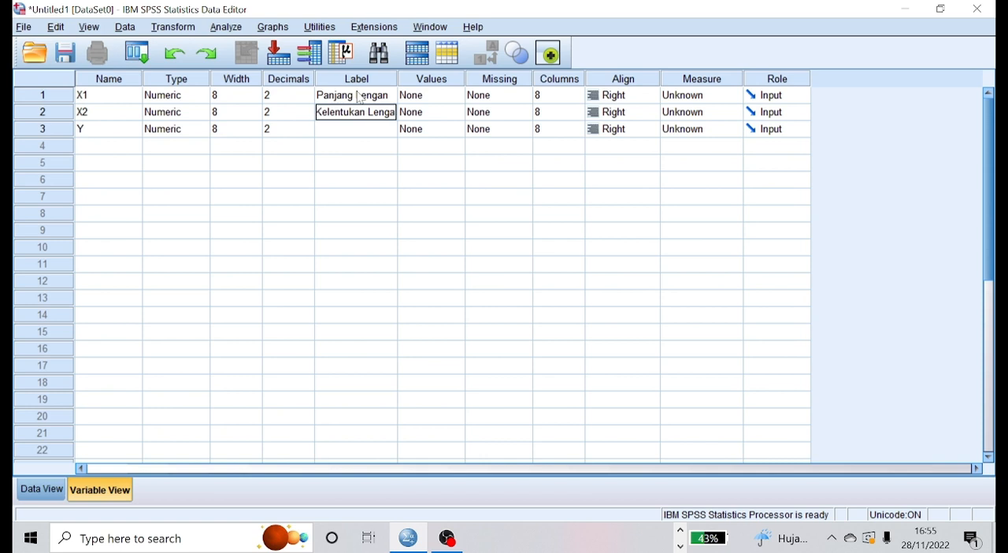
key(Return)
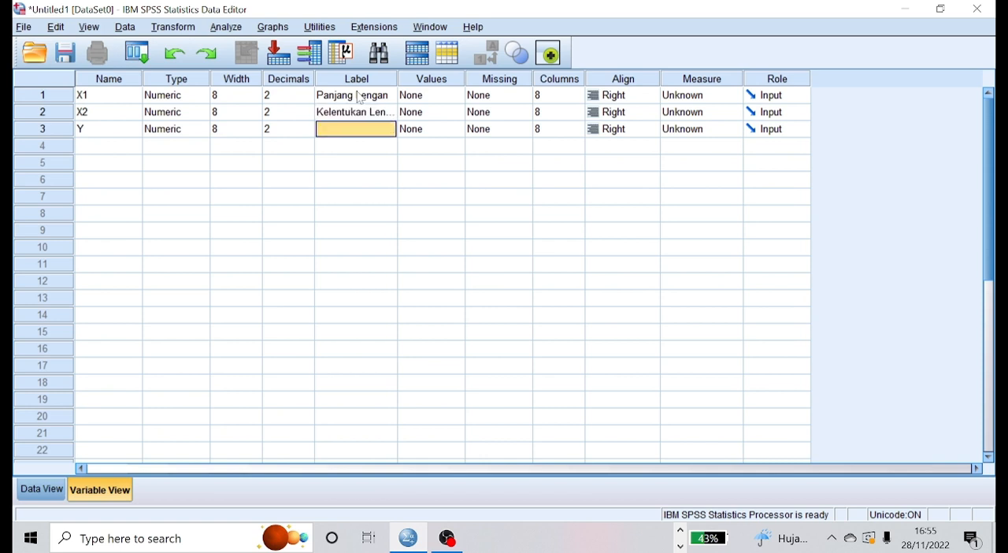
Label variable Y as "Power Smash".
text(p)
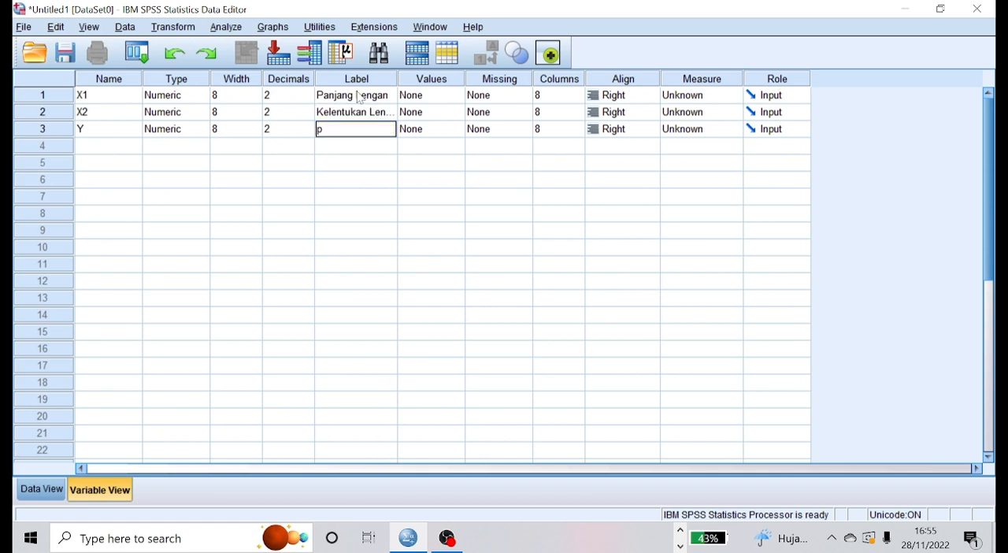
key(BackSpace)
text(Power Smash)
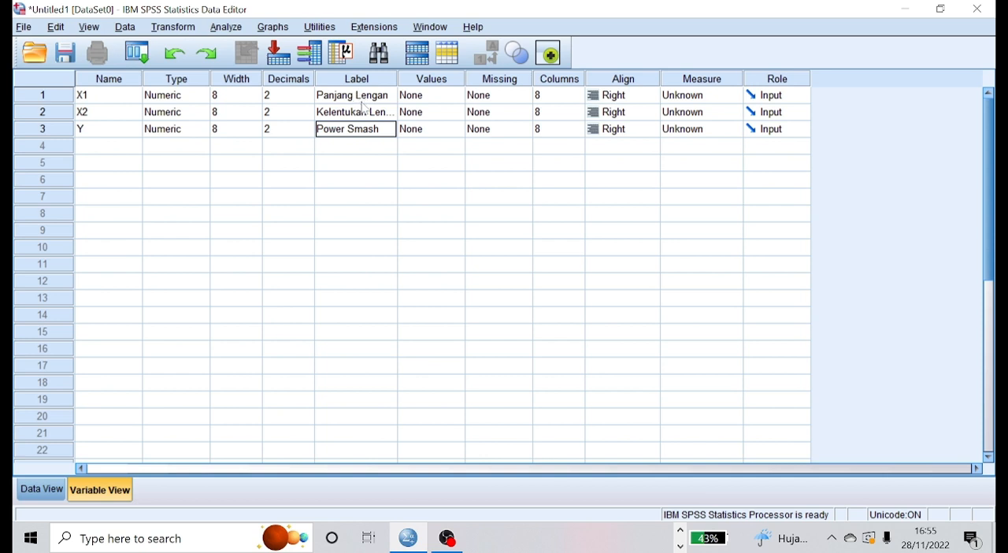
Set the alignment of variables X1, X2 and Y to Center.
click(645, 102)
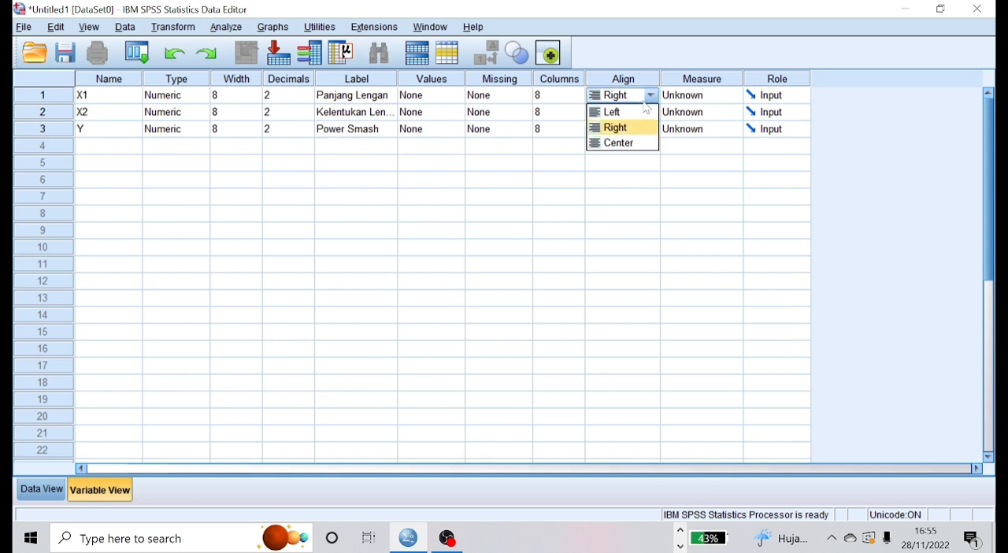
click(651, 143)
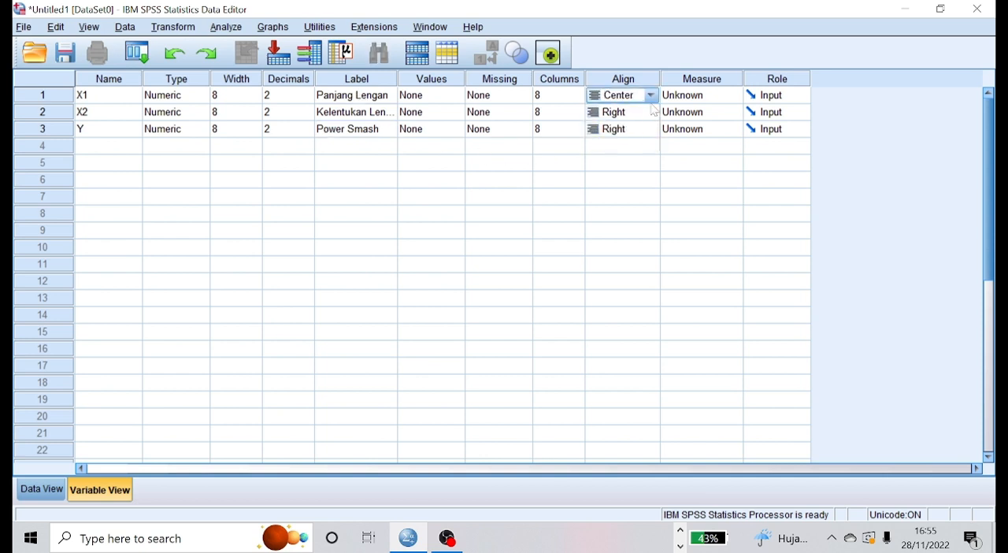
click(651, 112)
click(645, 160)
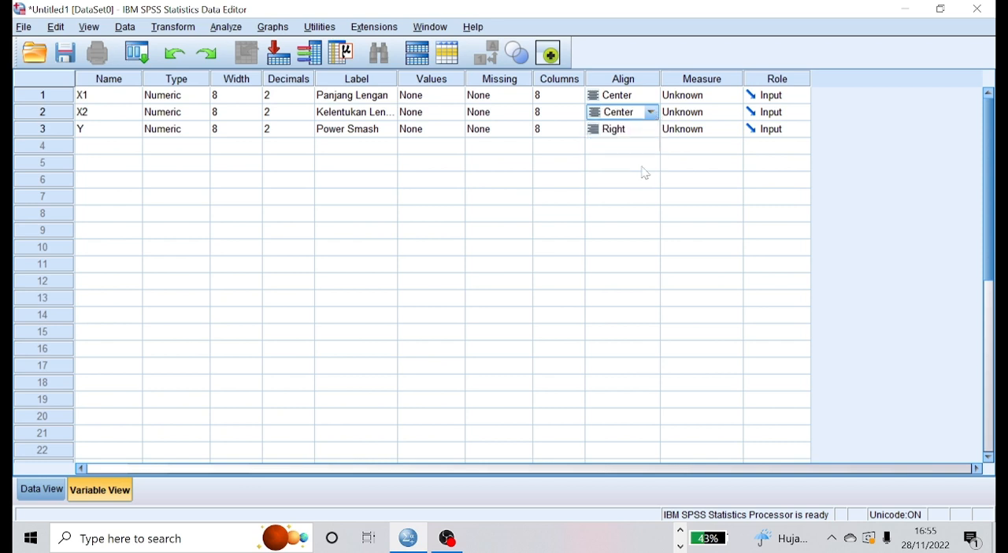
click(657, 129)
click(632, 177)
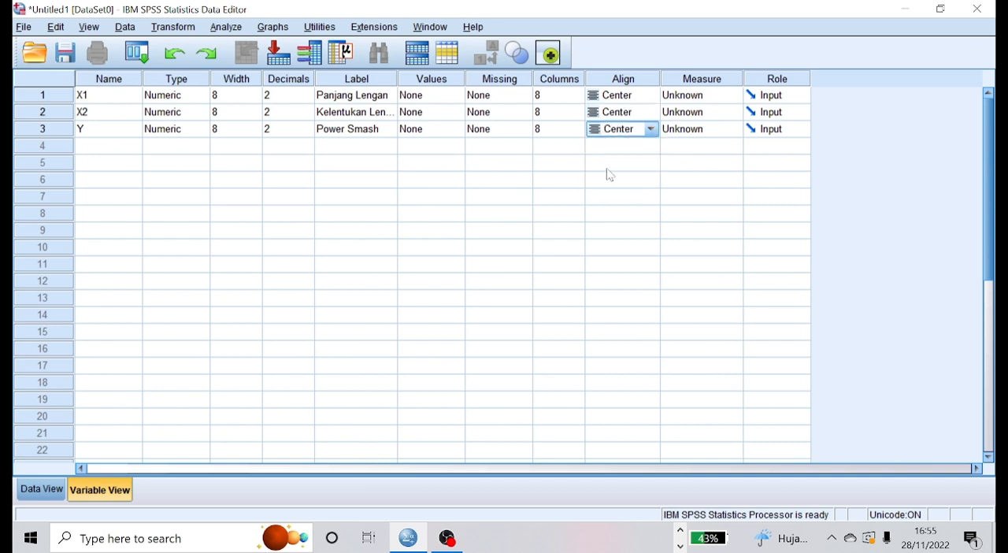
Set the number of decimals to 0 for variables X1, X2 and Y.
click(306, 97)
click(307, 94)
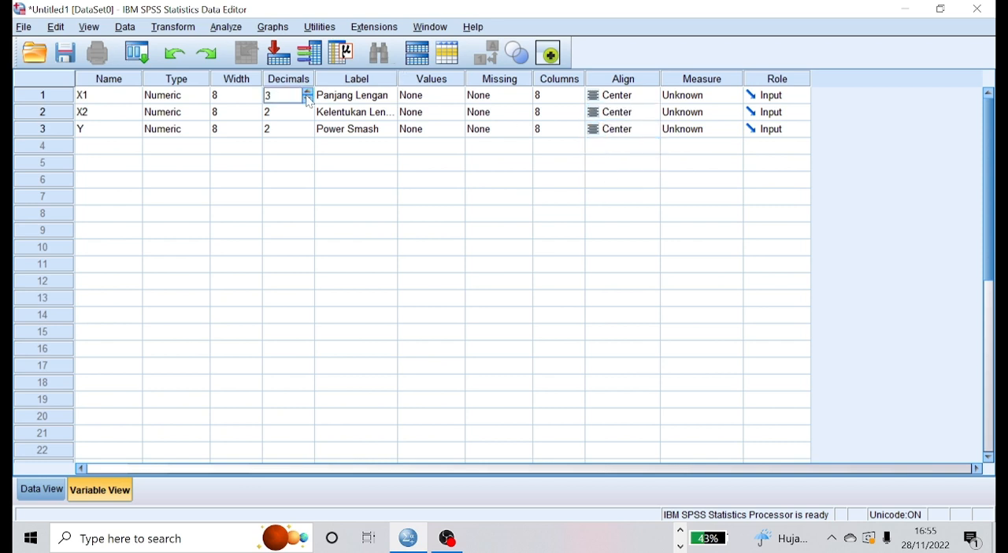
click(307, 98)
click(307, 98)
click(304, 112)
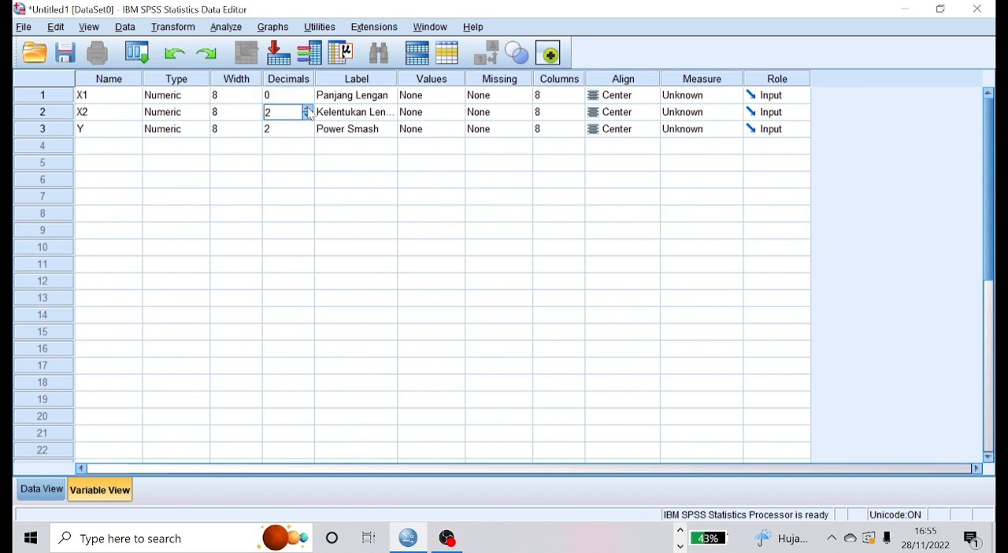
click(308, 109)
click(309, 116)
click(309, 116)
click(309, 116)
click(313, 132)
click(307, 126)
click(308, 132)
click(309, 133)
click(309, 133)
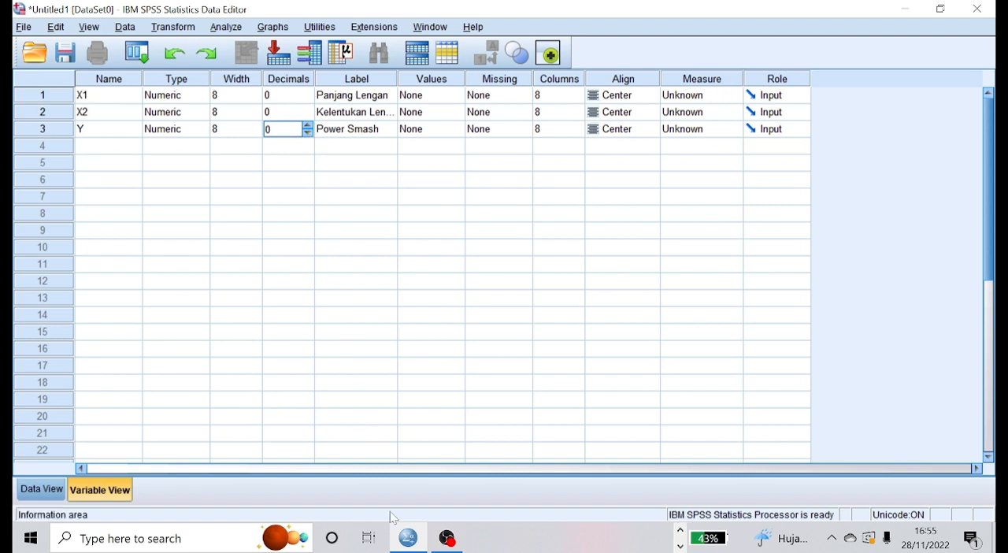
Show the SPSS data sheet, then switch to Excel and copy the three measurement columns, cells B4 to D24, from Sheet1.
click(54, 495)
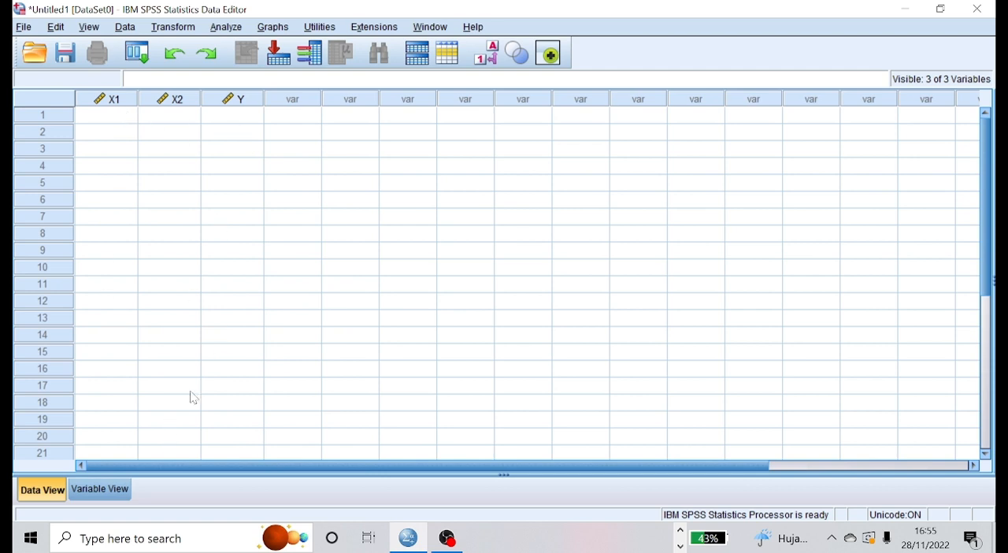
click(682, 534)
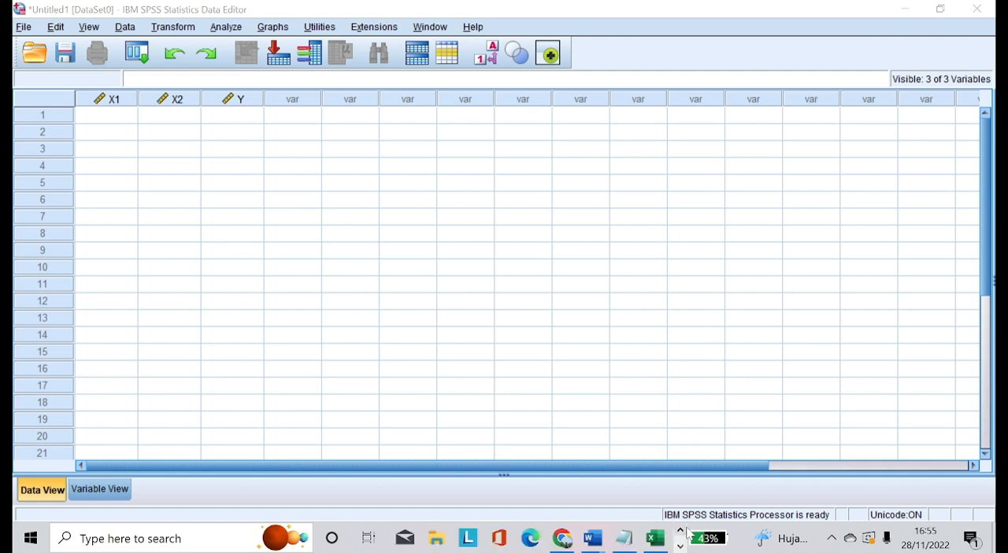
click(660, 542)
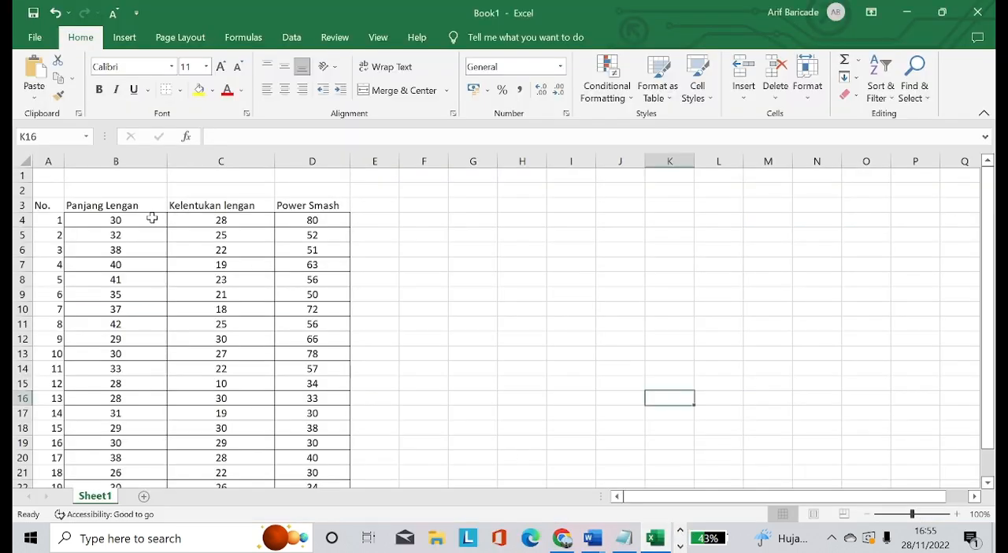
drag(149, 220, 323, 405)
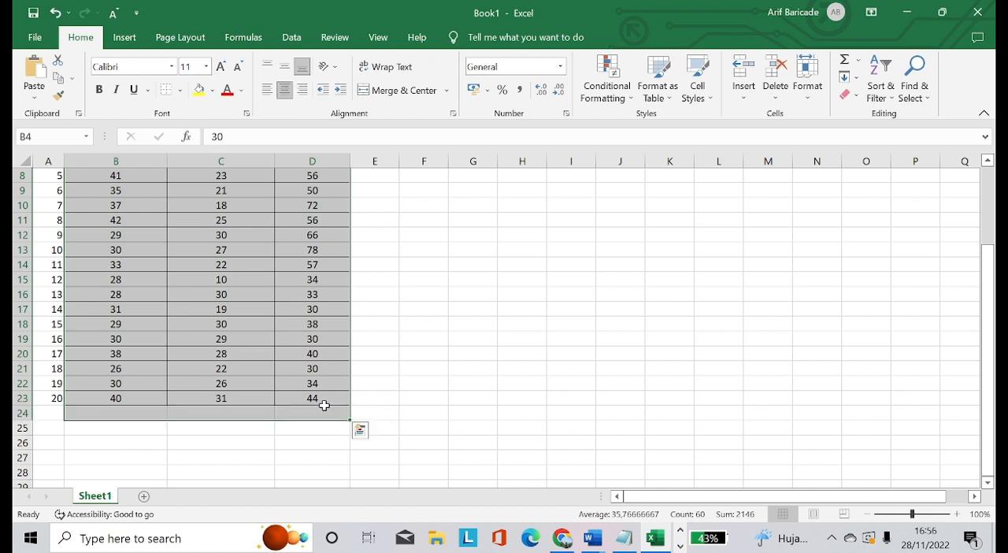
key(ctrl+c)
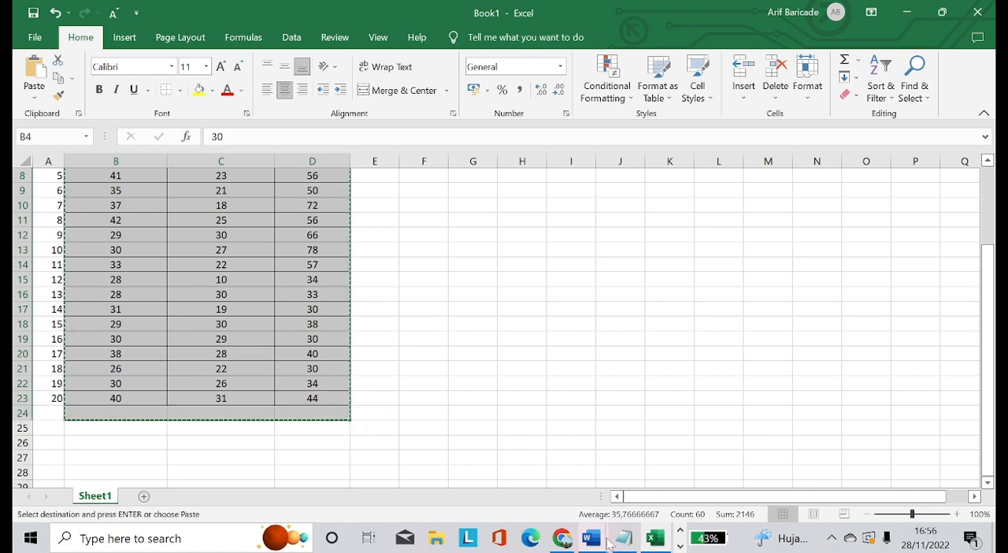
Switch to SPSS and paste the copied data into columns X1, X2 and Y, starting at the first case.
click(681, 546)
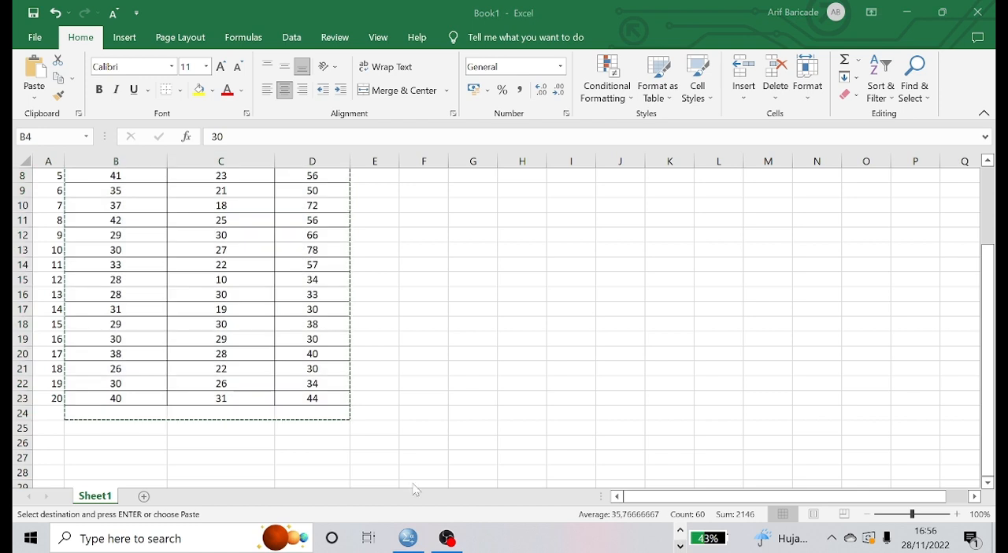
click(408, 538)
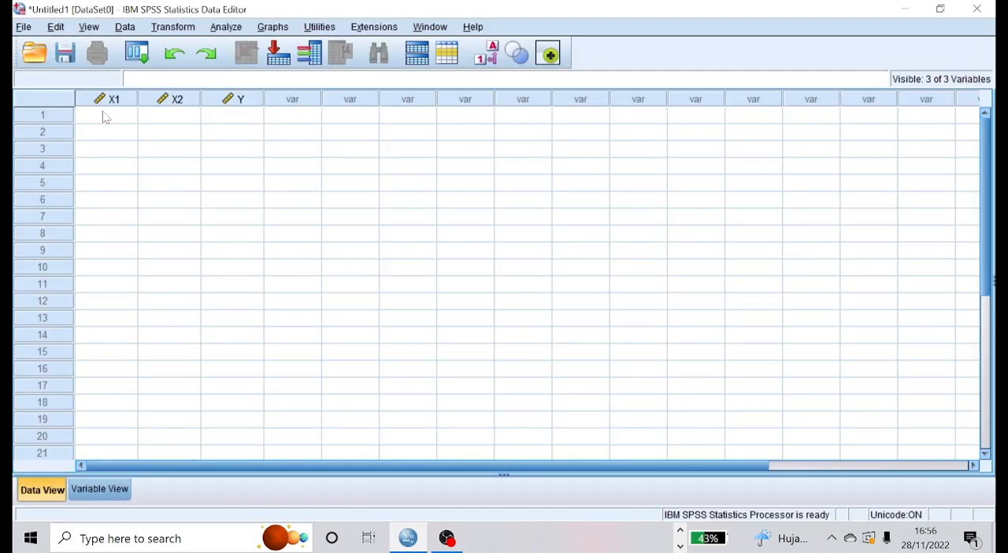
click(106, 117)
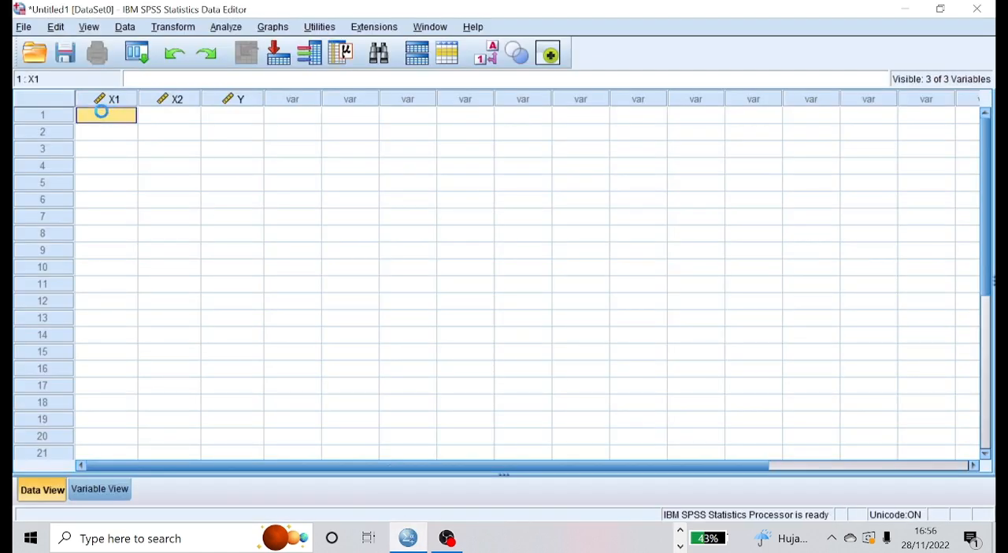
key(ctrl+v)
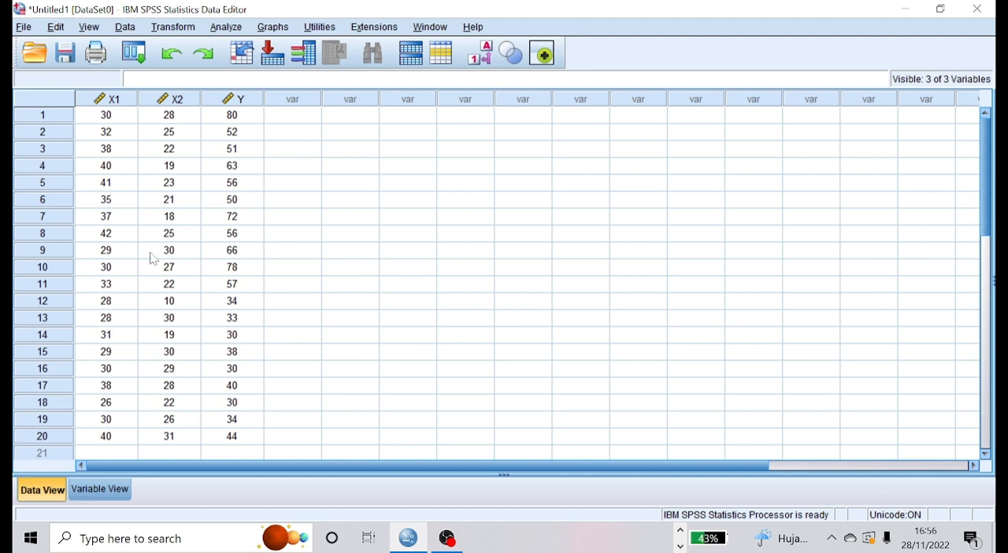
Set up a linear regression with Panjang Lengan [X1] and Kelentukan Lengan [X2] as independents and Power Smash [Y] as dependent.
click(226, 28)
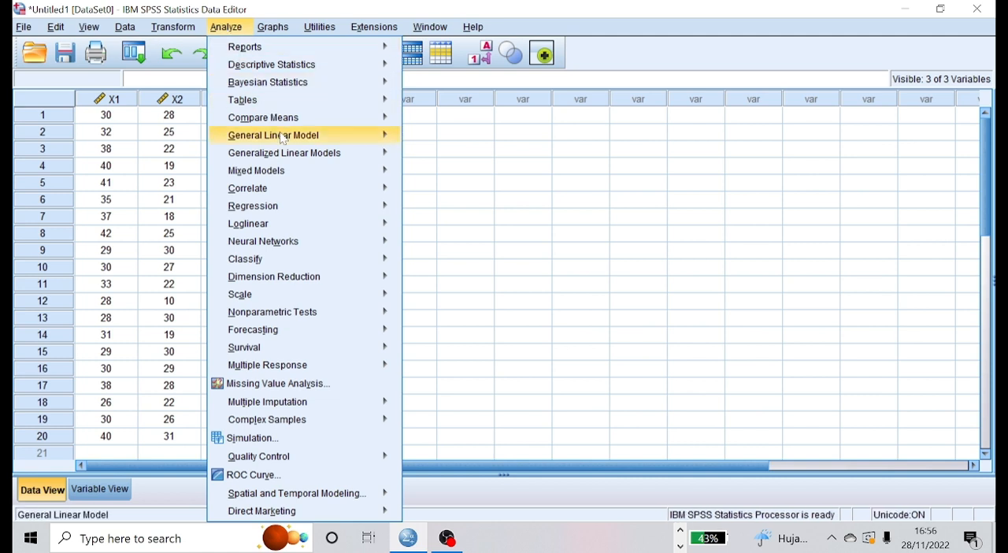
mouse_move(293, 214)
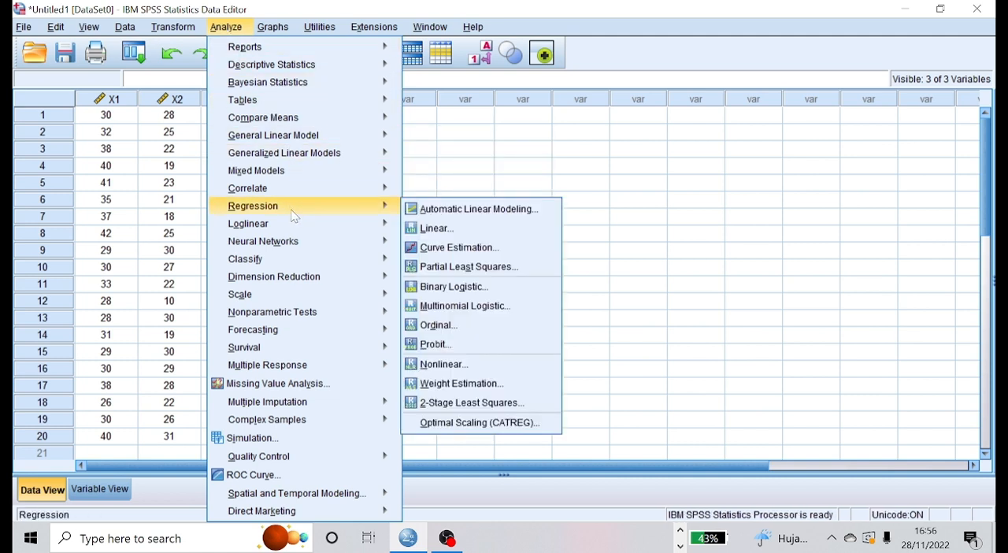
click(470, 226)
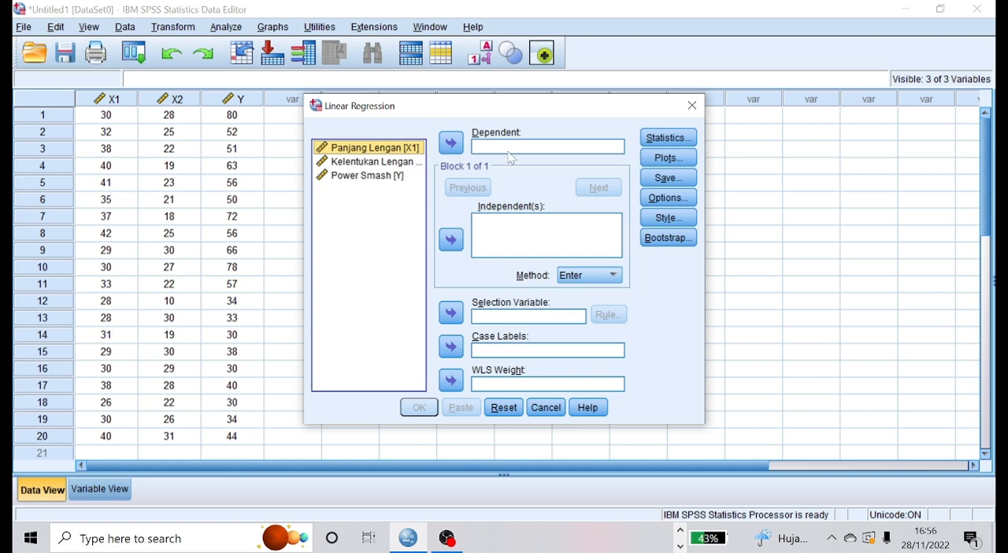
click(450, 240)
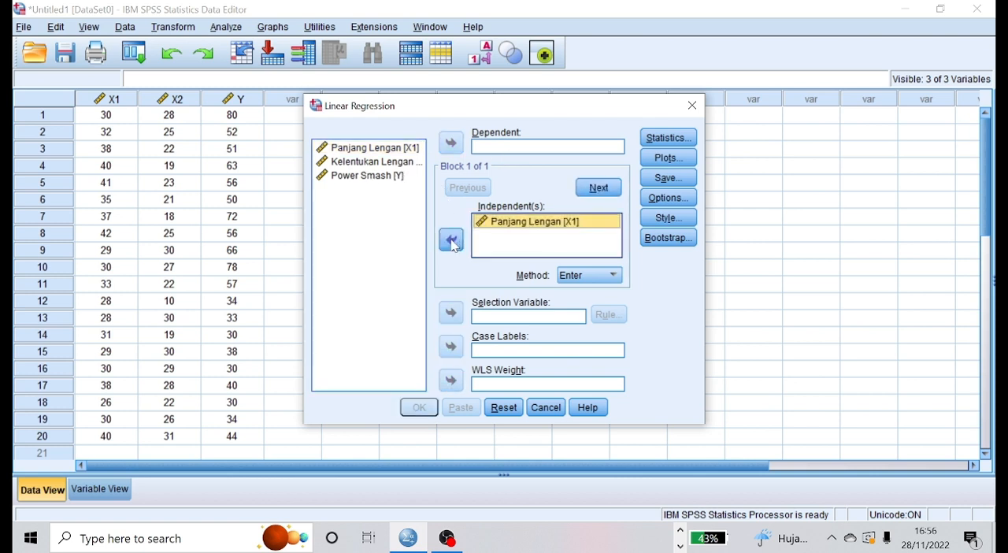
click(408, 161)
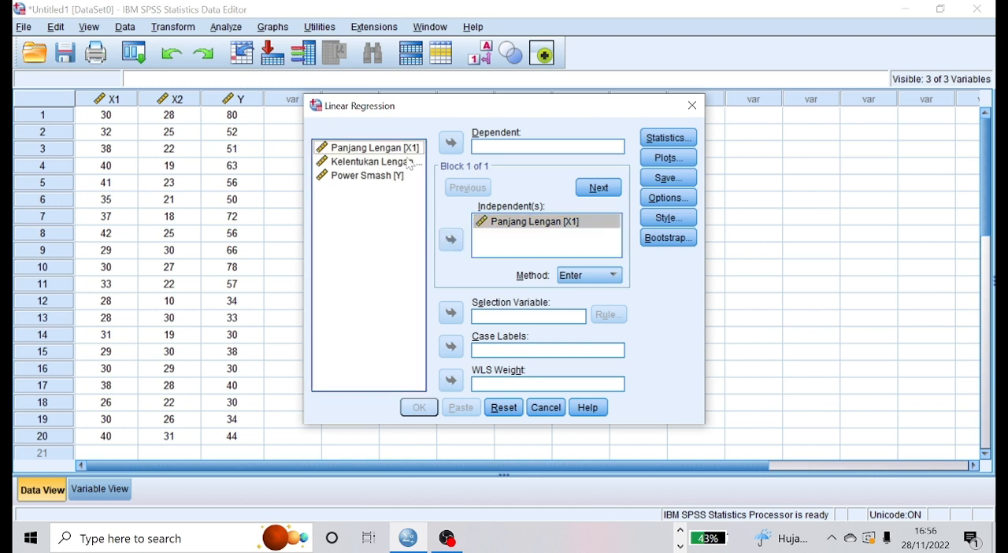
click(450, 240)
click(406, 176)
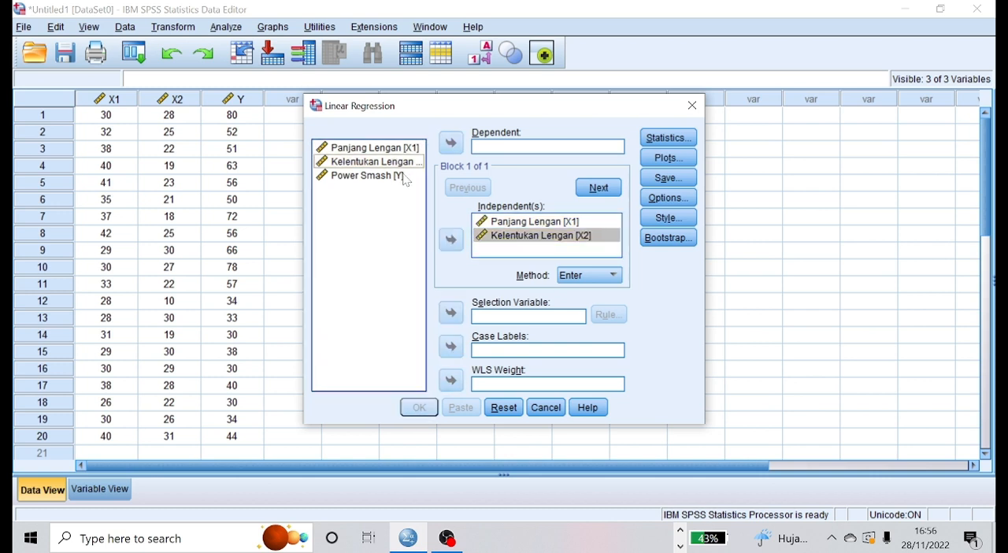
click(450, 151)
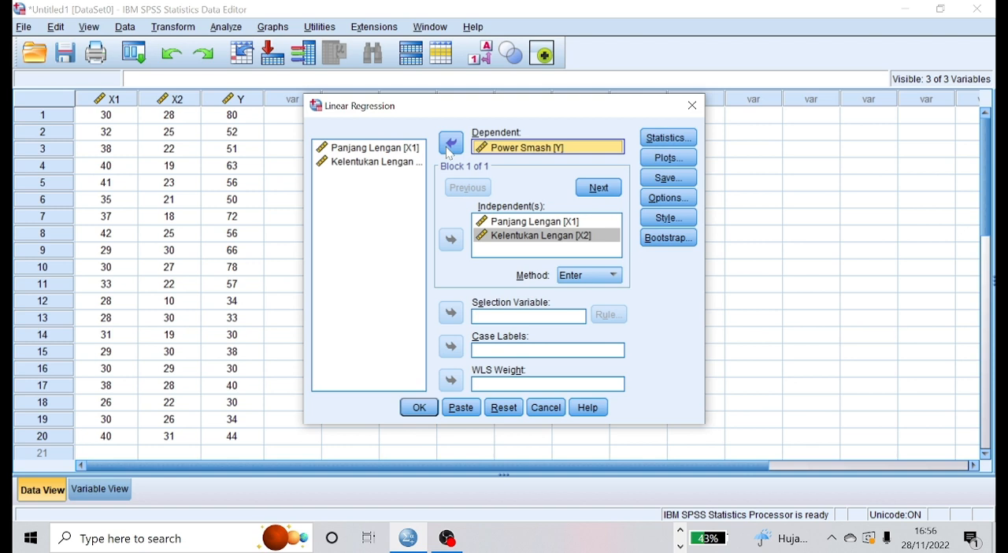
Add R squared change to the regression statistics, keeping Estimates and Model fit, and run the analysis.
click(672, 142)
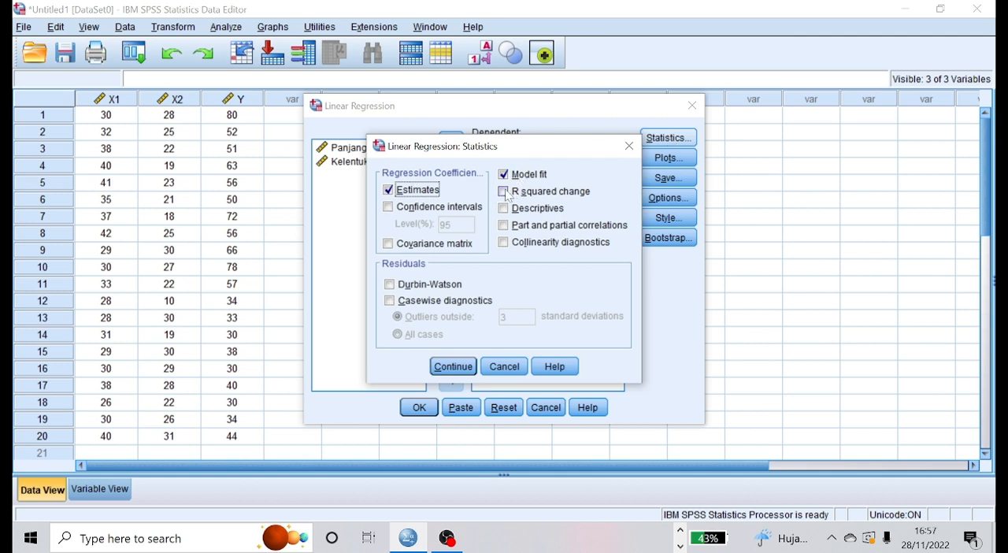
click(504, 192)
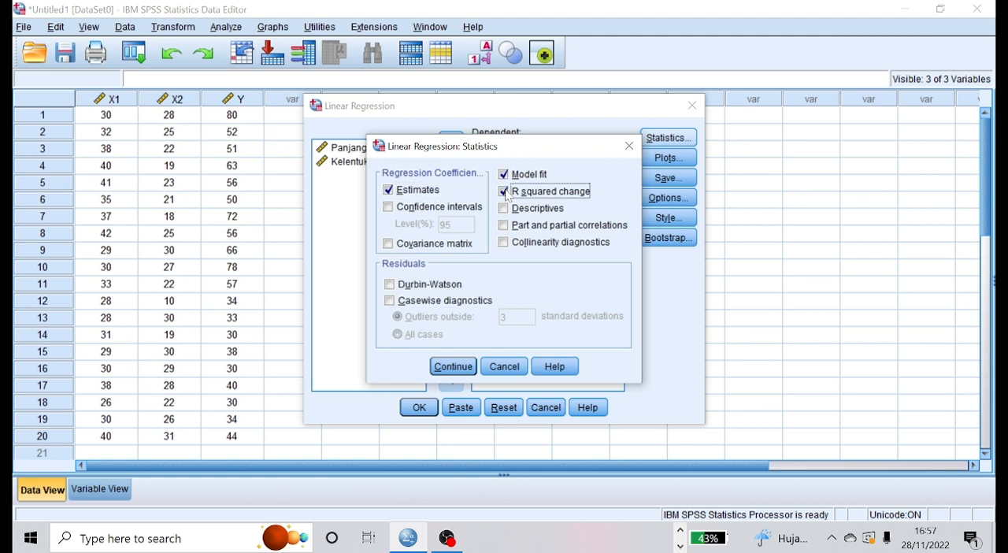
click(440, 367)
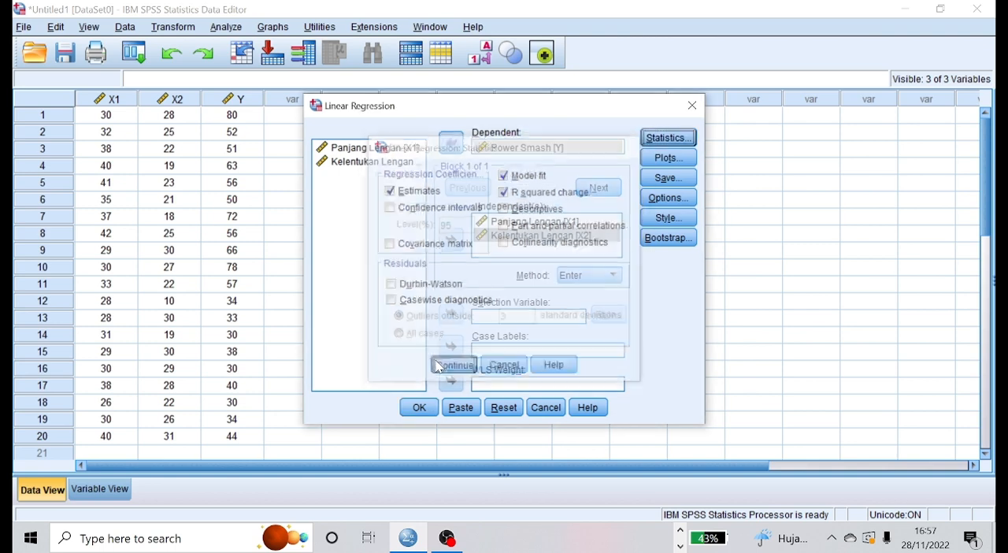
click(419, 407)
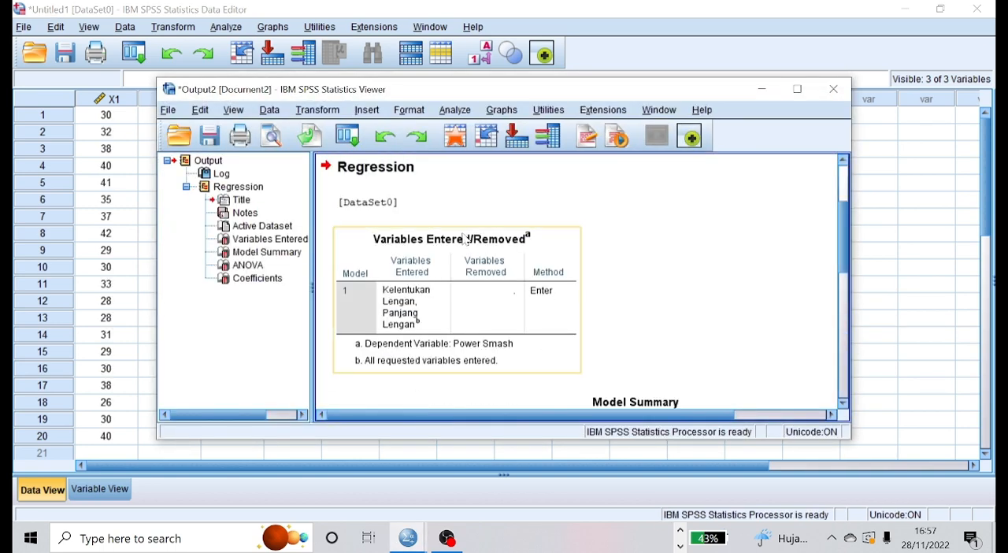
Examine the regression output, viewing the Model Summary table across its full width from R to Sig. F Change.
click(843, 198)
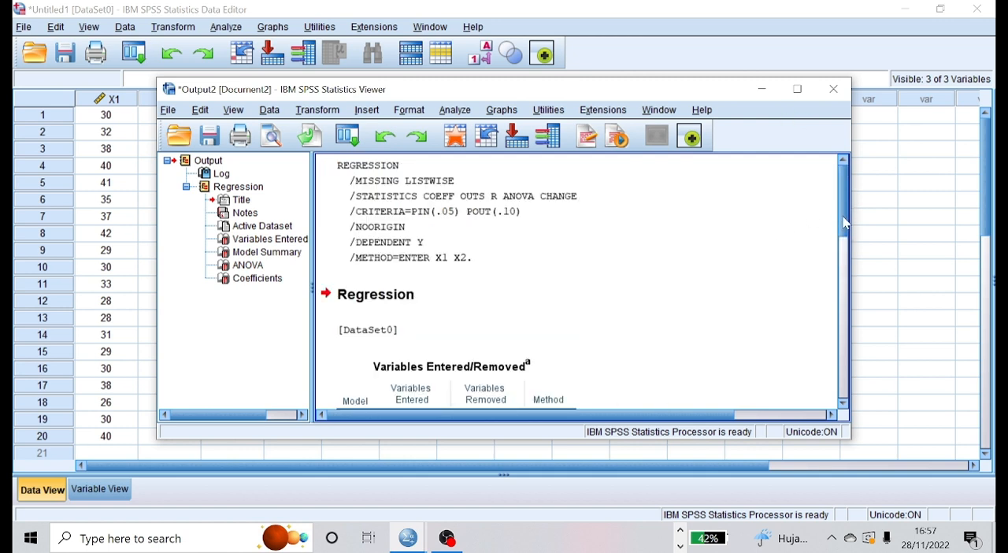
drag(843, 217, 846, 305)
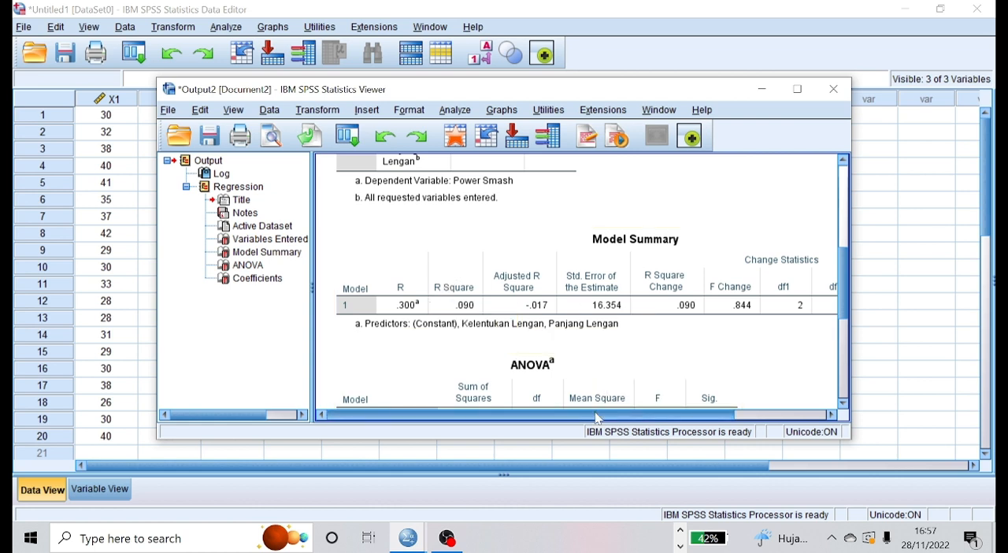
drag(602, 416, 715, 395)
click(765, 312)
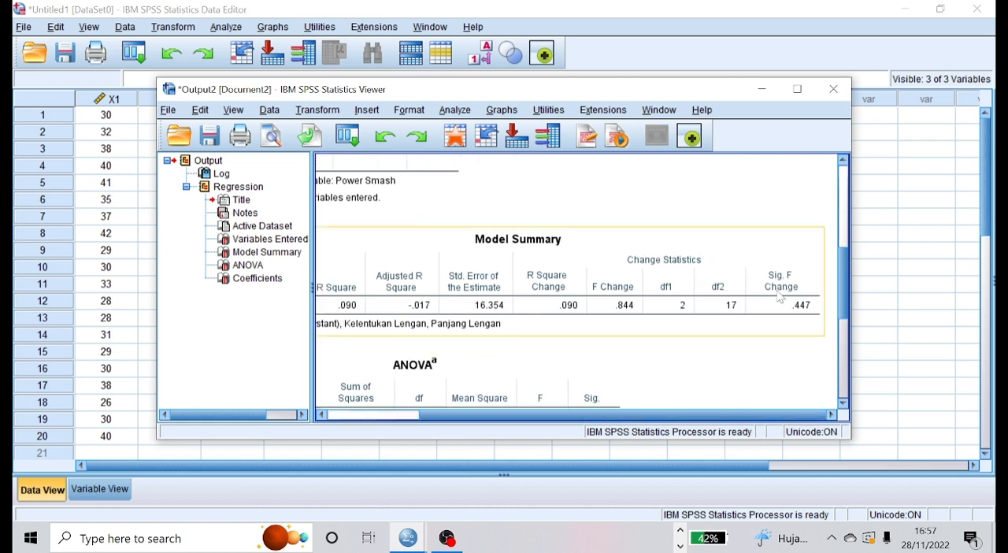
drag(538, 415, 439, 426)
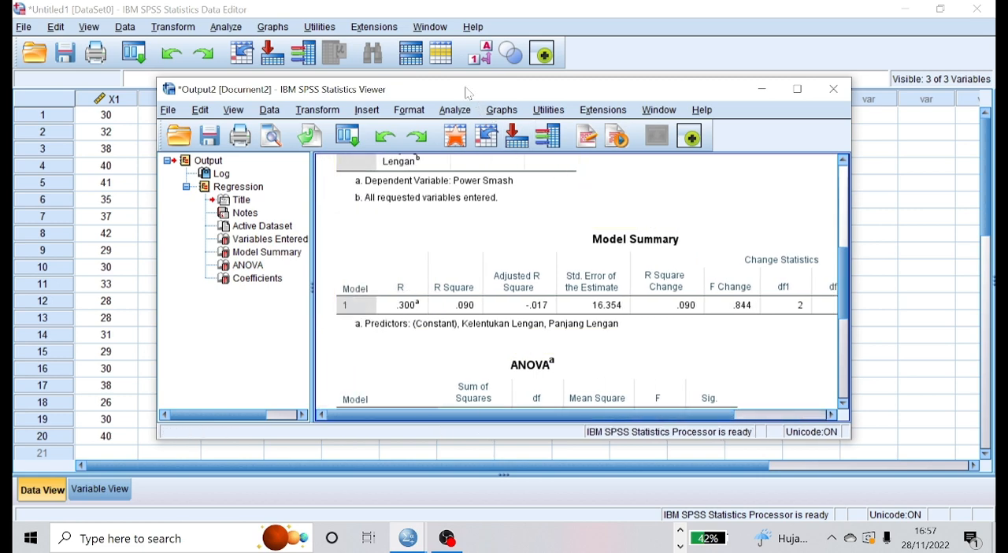
Move the output viewer aside, switch to the Notepad notes and compare R with the "0,21 s/d 0,40 = korelasi lemah" guideline.
drag(473, 93, 608, 75)
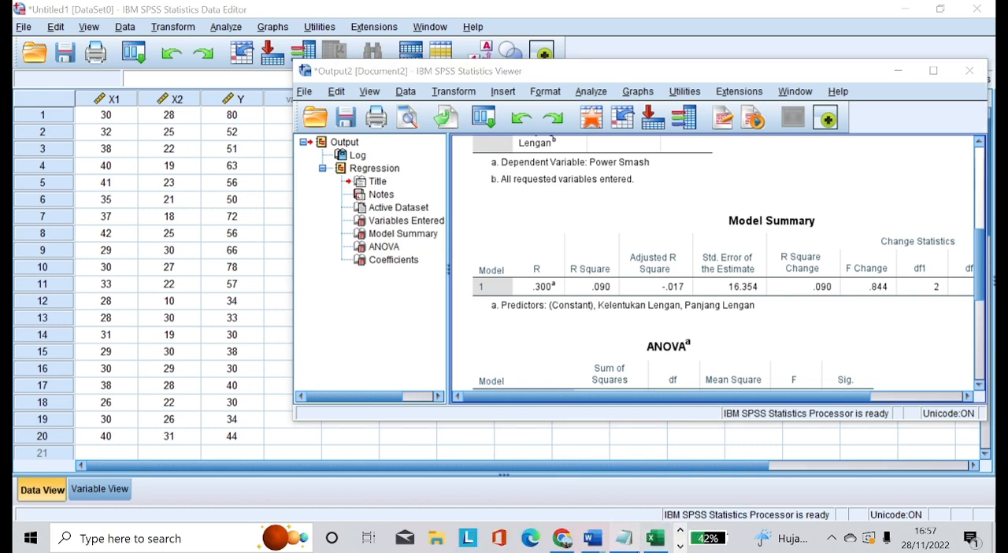
click(623, 538)
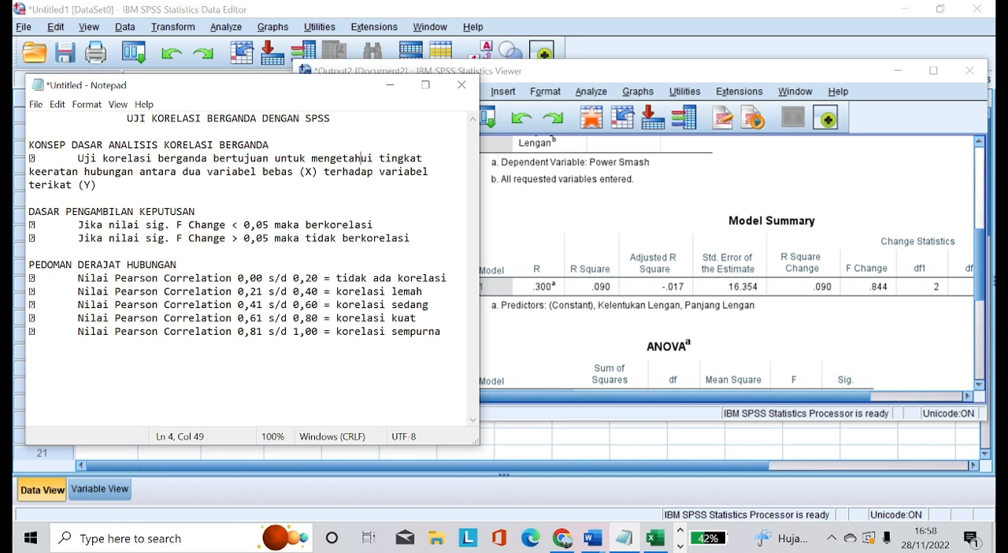
drag(235, 292, 423, 291)
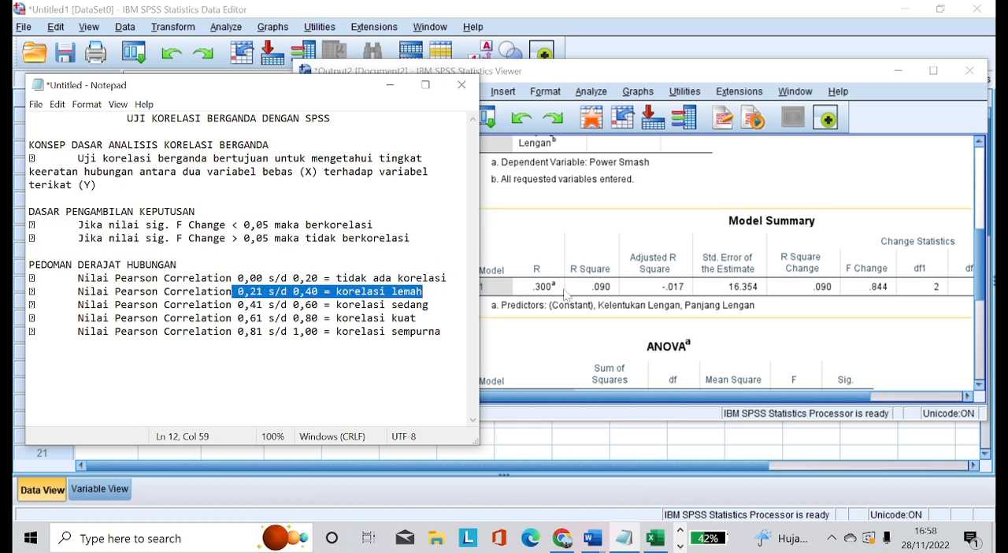
click(418, 319)
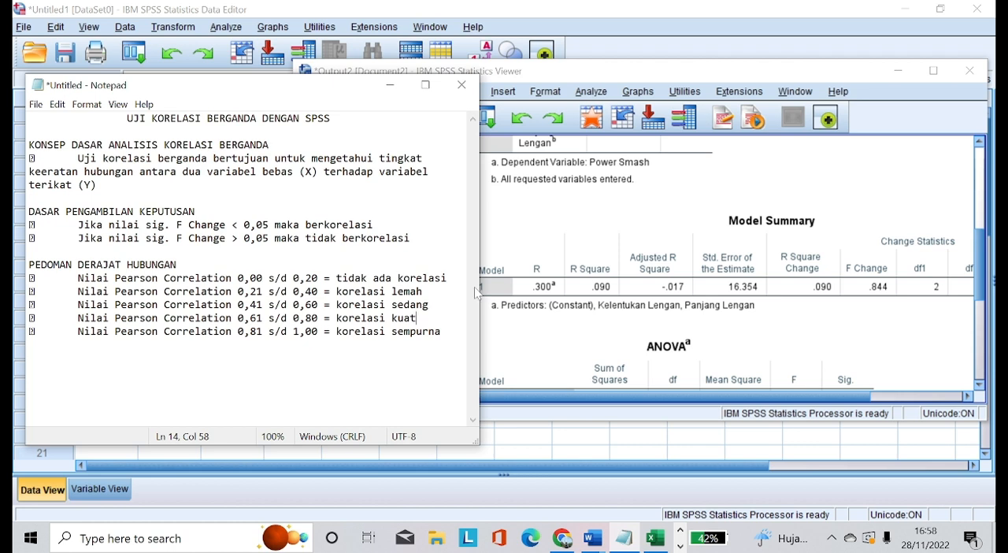
Return to the SPSS output, look over the Coefficients table and check Sig. F Change in the Model Summary.
click(713, 382)
scroll(717, 394, down, 2)
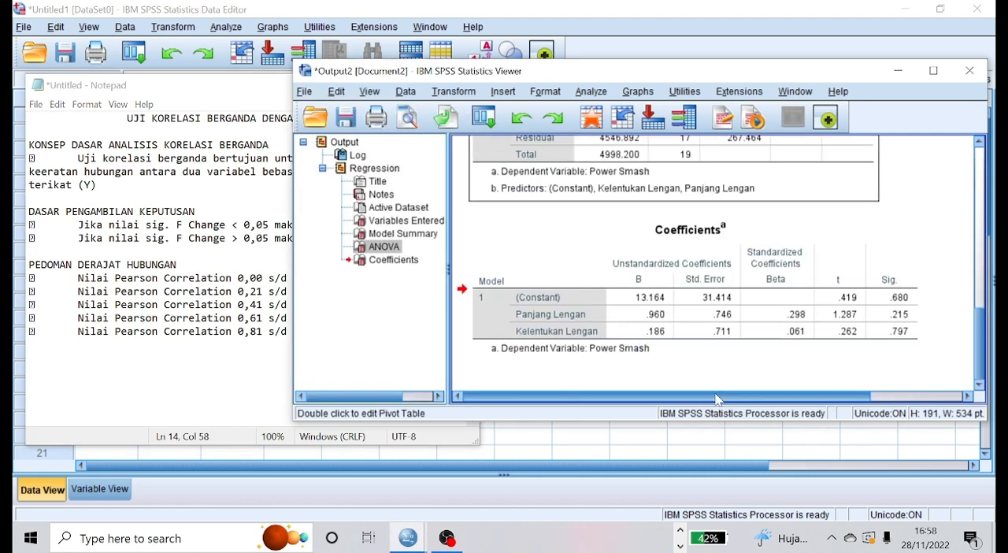
scroll(716, 399, right, 3)
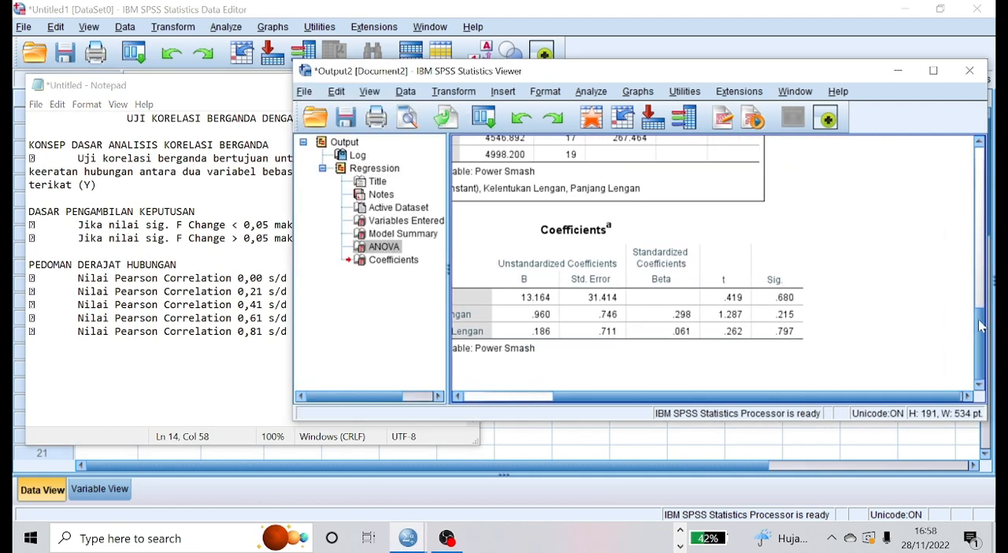
drag(981, 326, 981, 260)
click(945, 240)
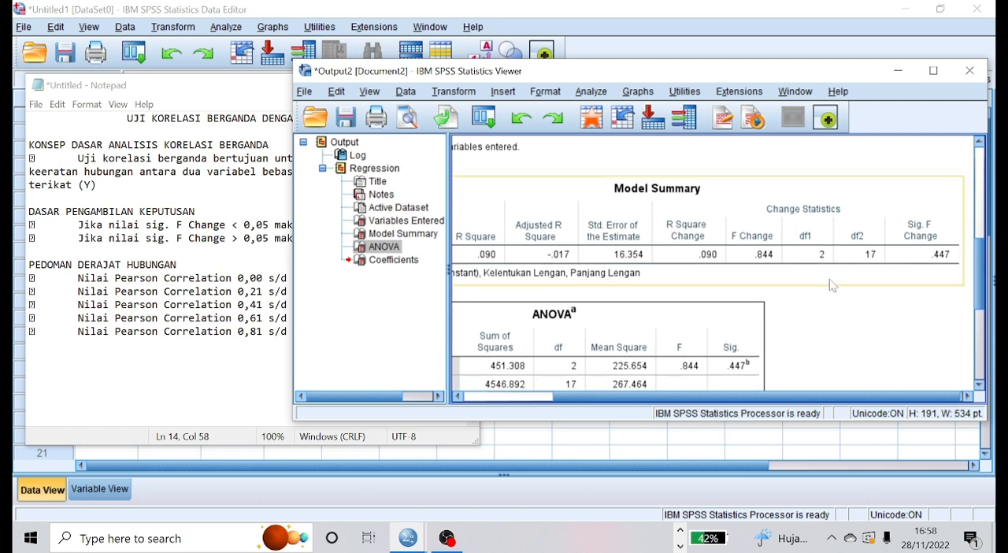
Consult the Sig. F Change decision rules in the Notepad notes, then minimize the notes and the SPSS output viewer.
click(236, 185)
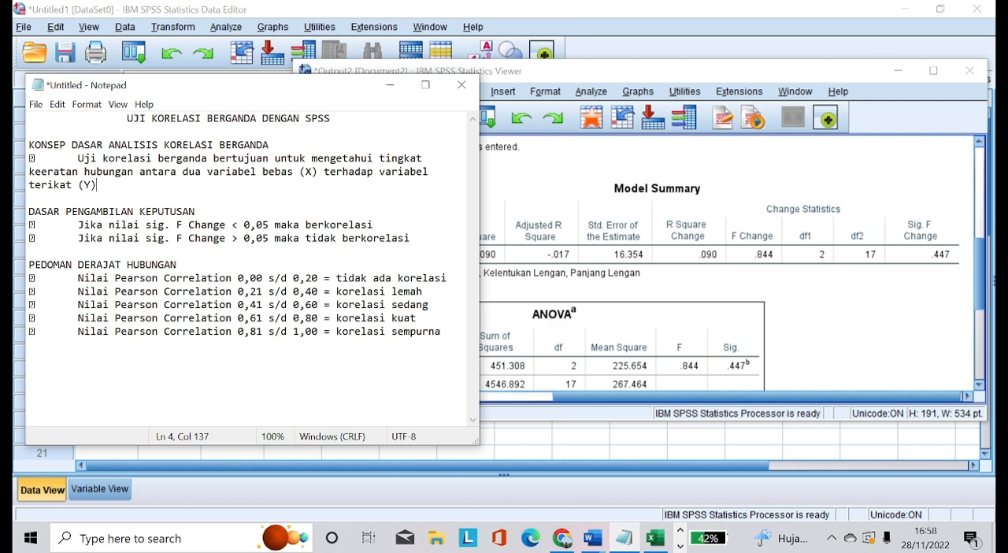
click(390, 84)
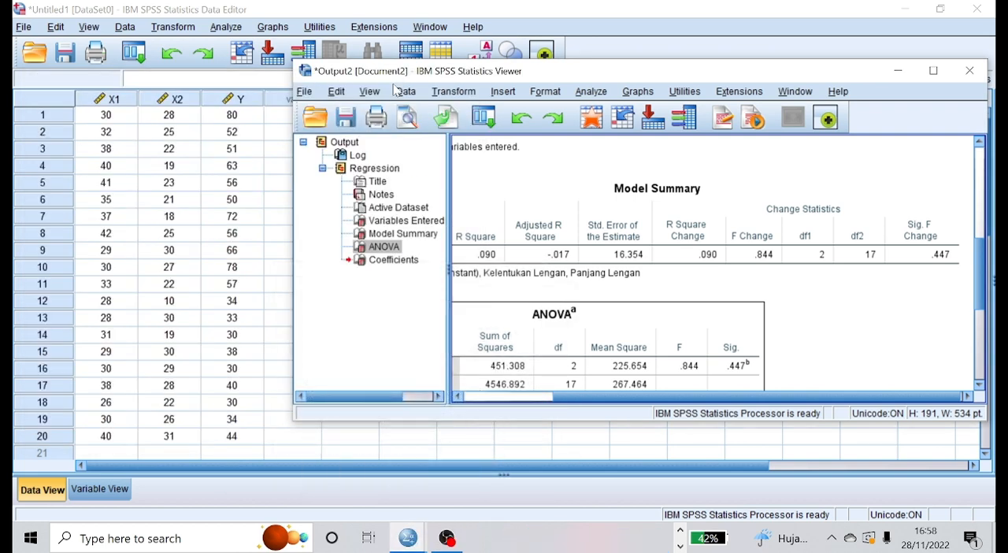
click(899, 71)
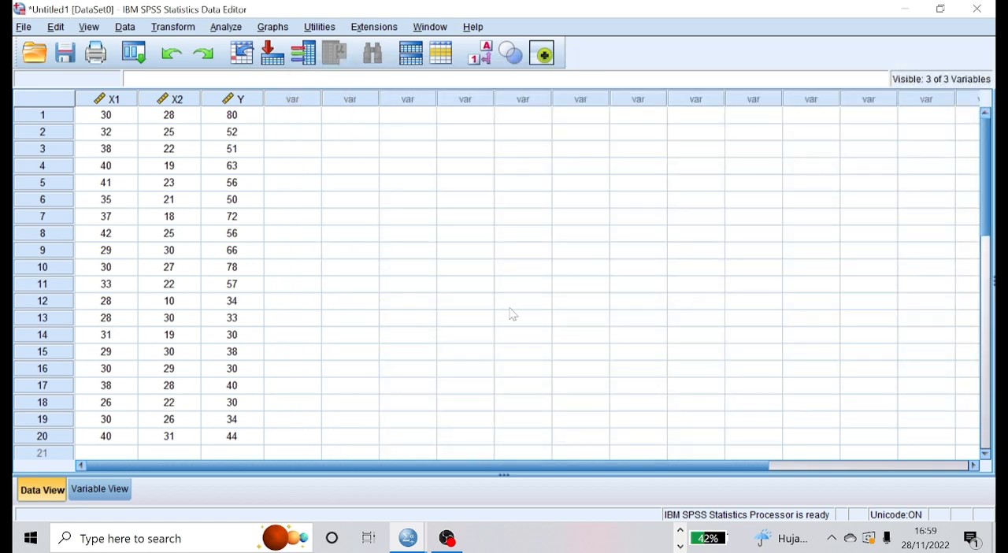
click(448, 538)
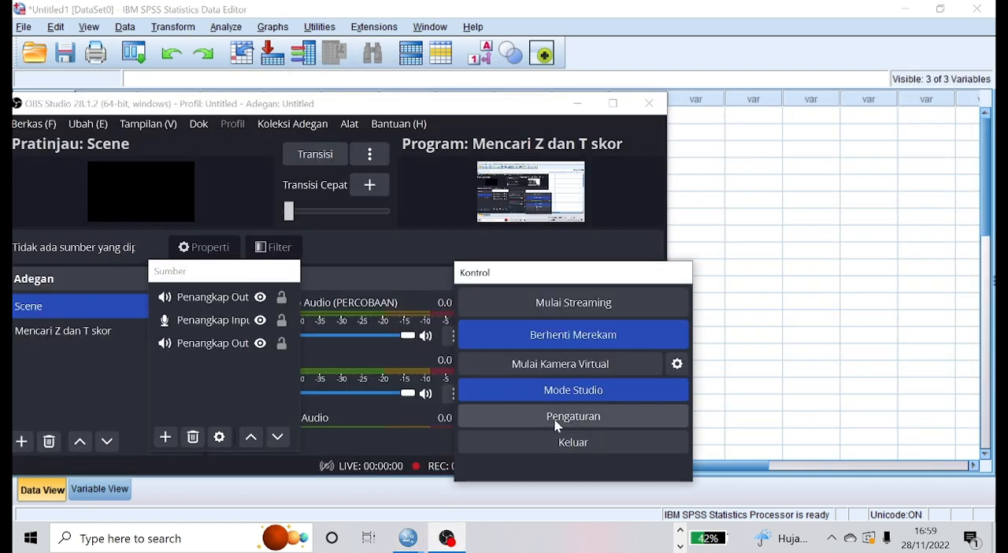